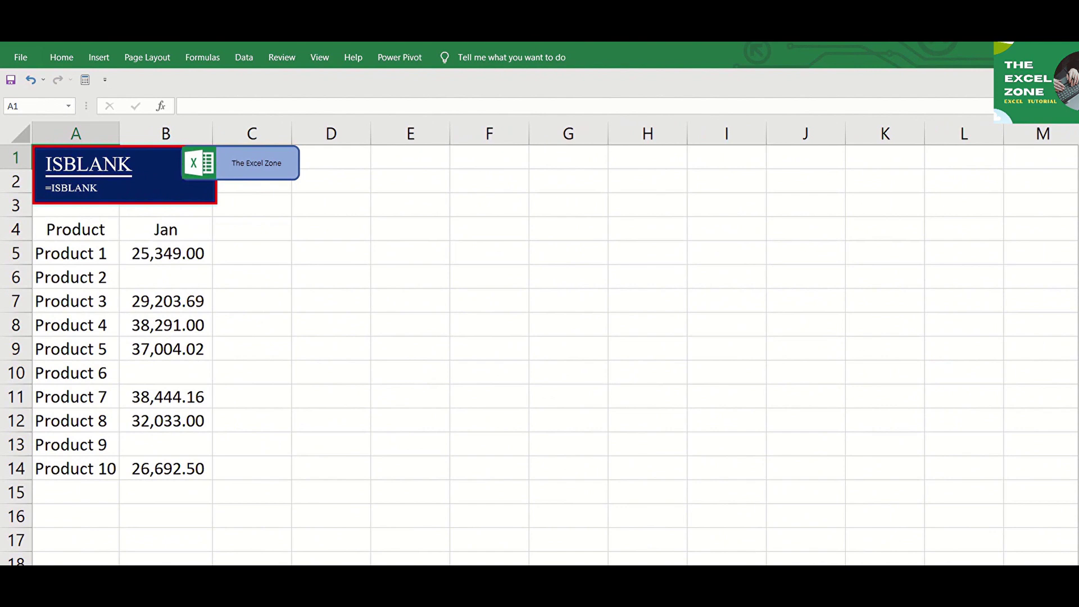
Step: Enter =ISBLANK(B5) in C5 to test Product 1's Jan value
{"action": "left_click", "coordinate": [263, 257]}
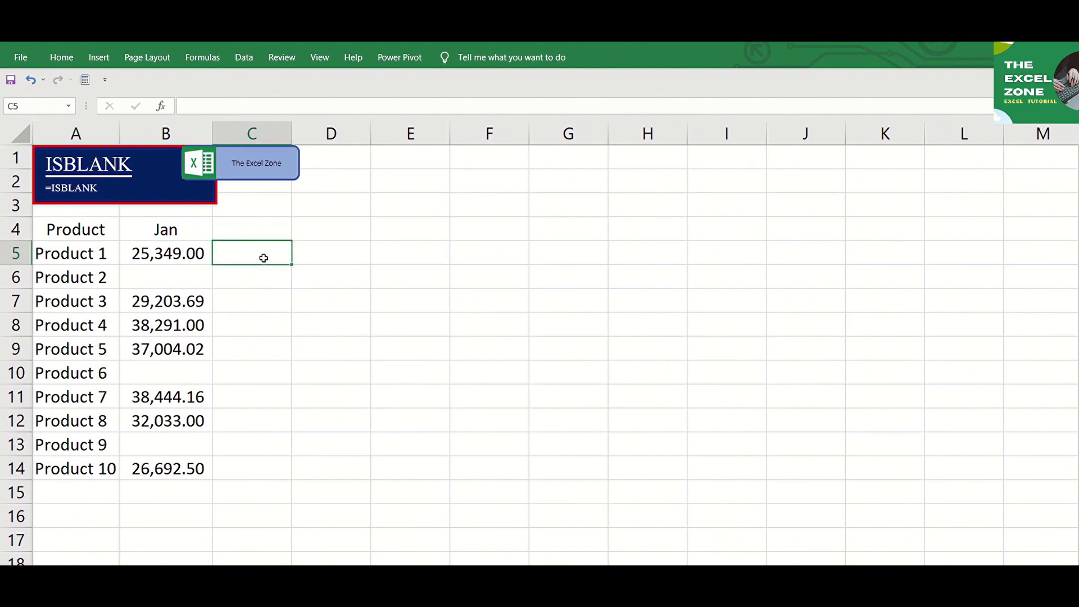
{"action": "type", "text": "=isb"}
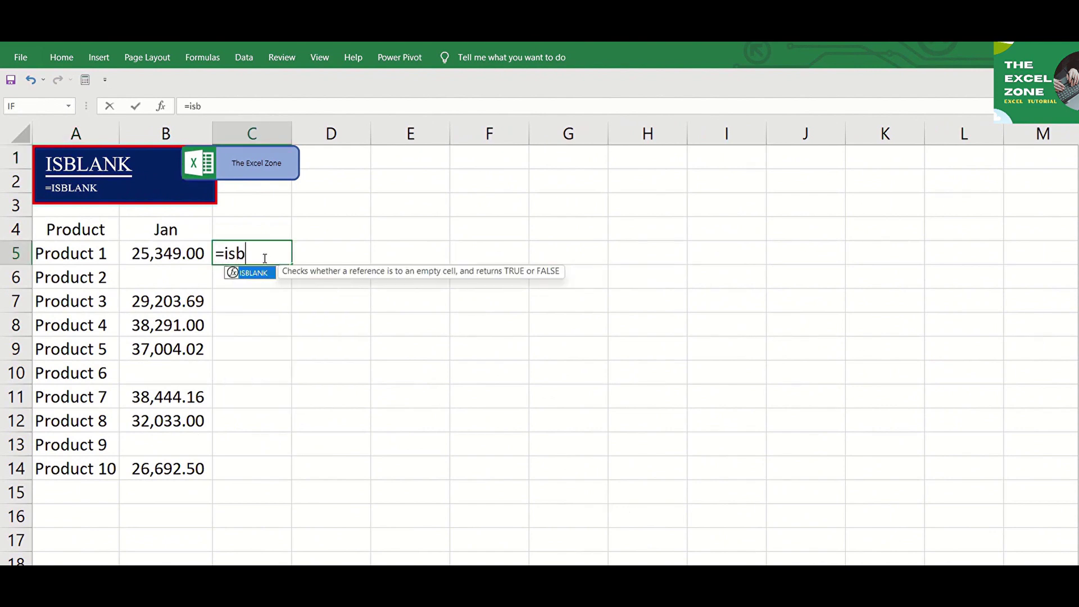
{"action": "key", "text": "Tab"}
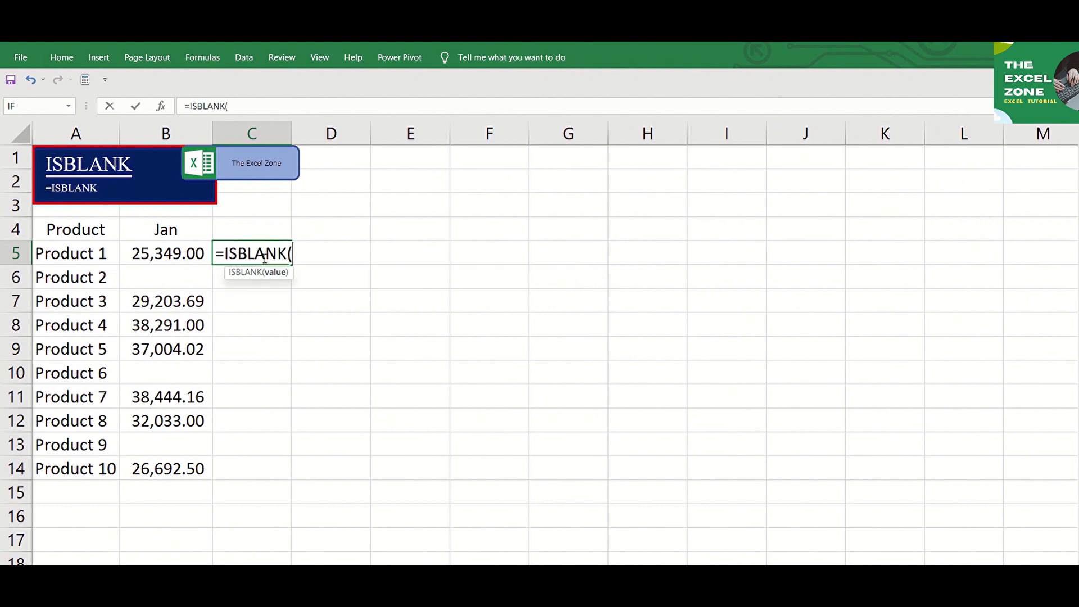
{"action": "key", "text": "Left"}
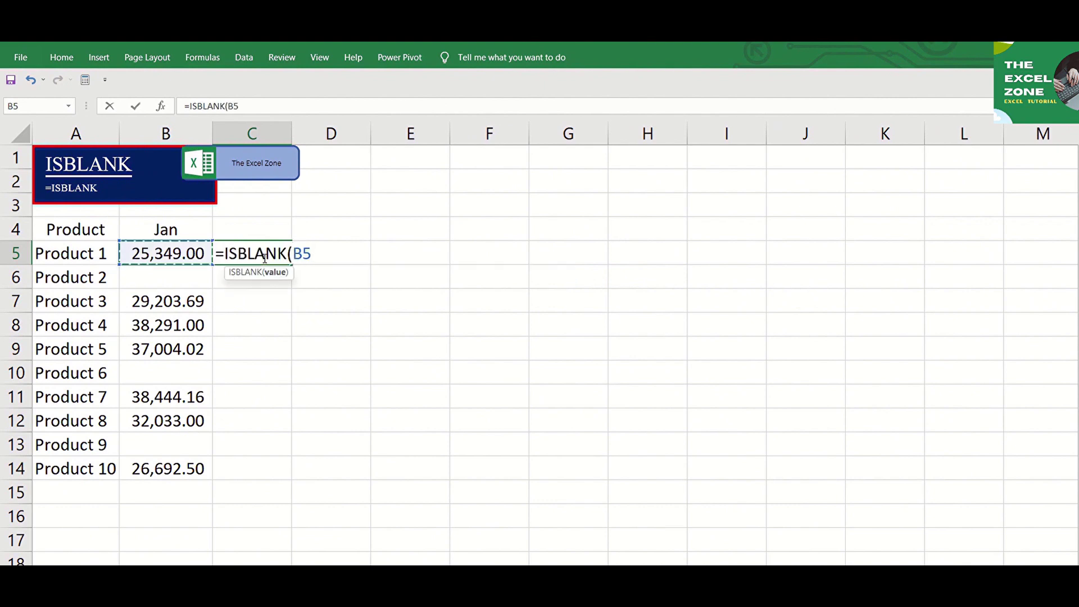
{"action": "key", "text": "Return"}
Step: Copy the C5 formula down C6:C14, then check the results for Products 2 and 3
{"action": "left_click", "coordinate": [264, 256]}
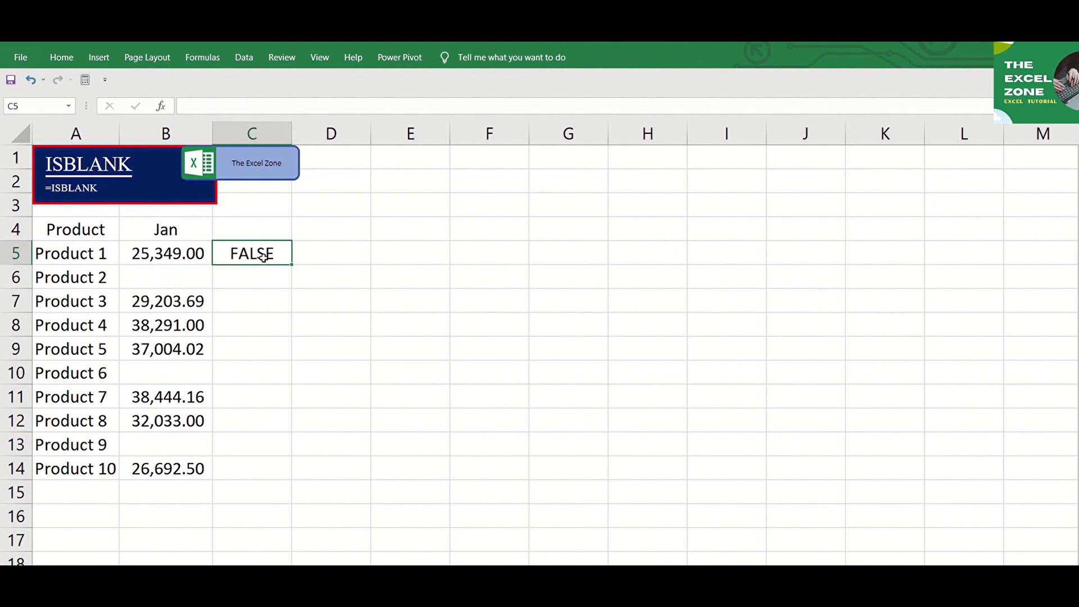
{"action": "key", "text": "ctrl+c"}
{"action": "key", "text": "Down"}
{"action": "key", "text": "ctrl+shift+Down"}
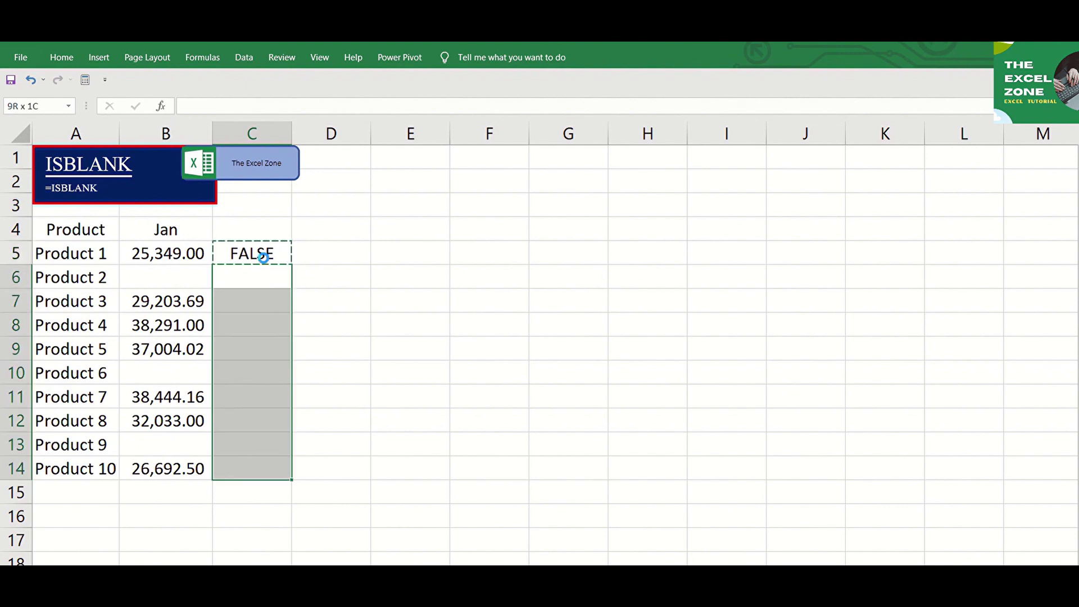
{"action": "key", "text": "ctrl+v"}
{"action": "left_click", "coordinate": [228, 275]}
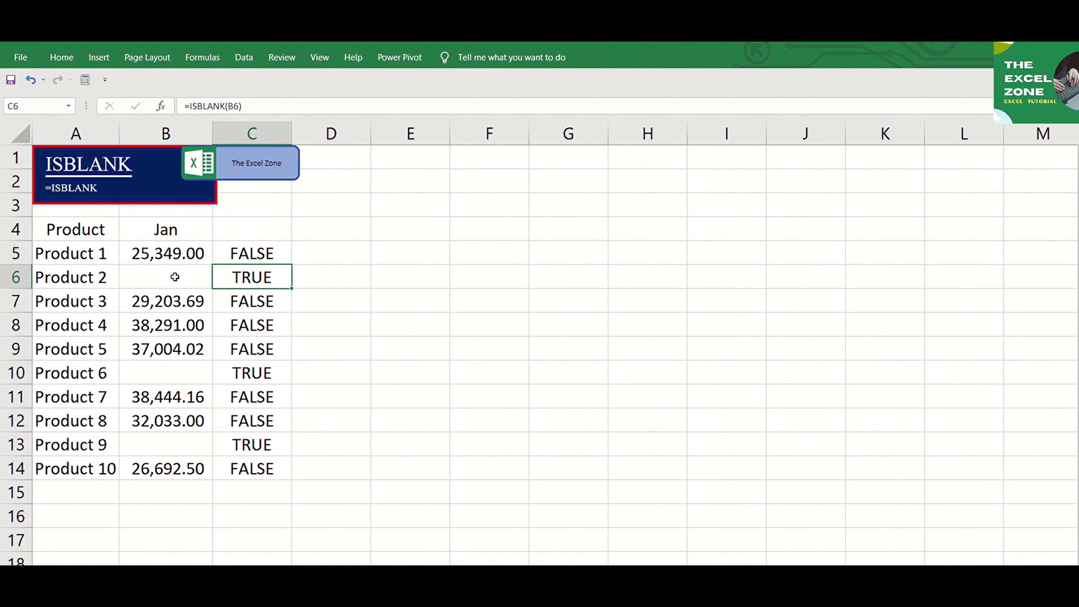
{"action": "left_click", "coordinate": [230, 305]}
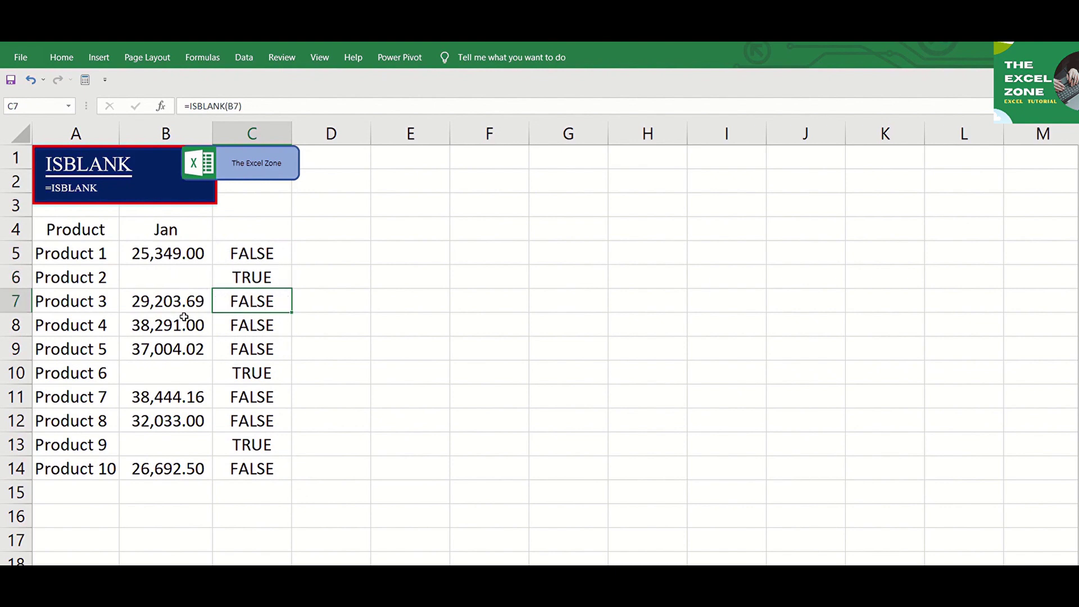